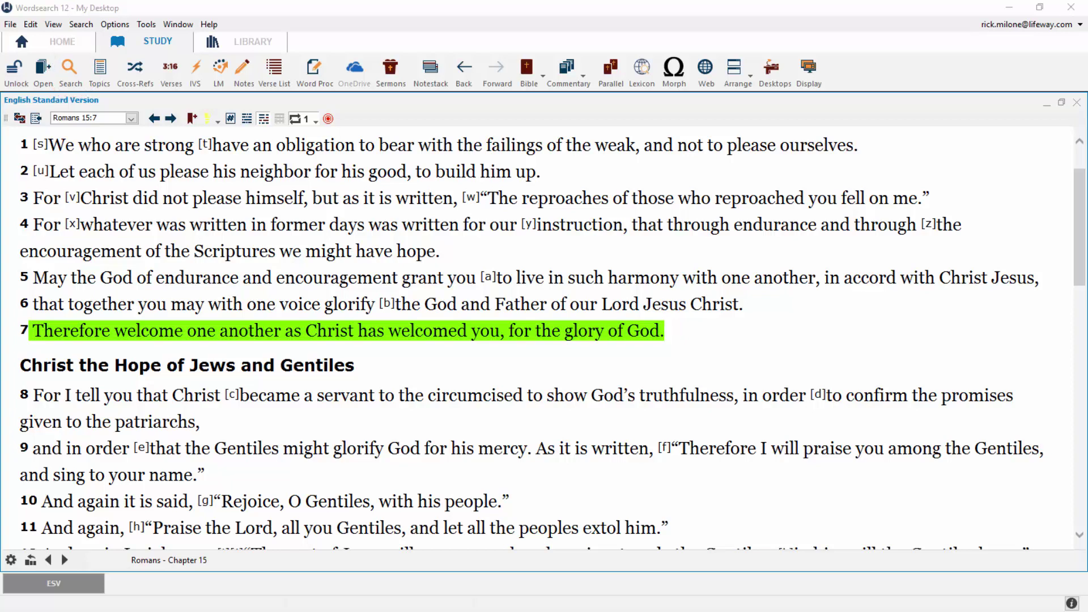
Drop down the Search menu with Alt+S over Romans 15 in the ESV
key("alt+s")
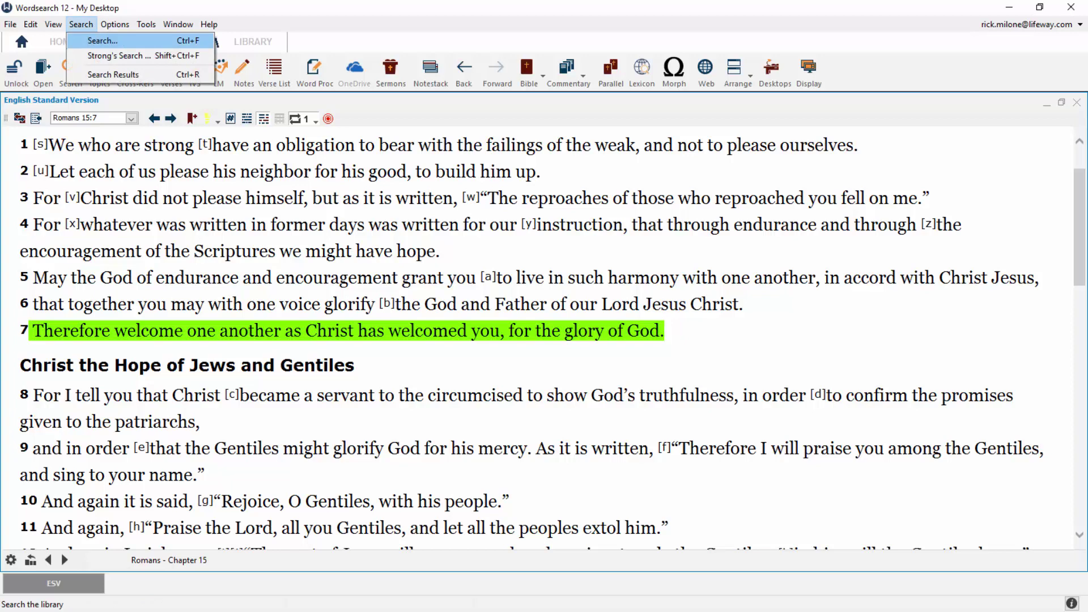
View the word options for 'encouragement', then open the library Search window from verse 4
left_click(283, 171)
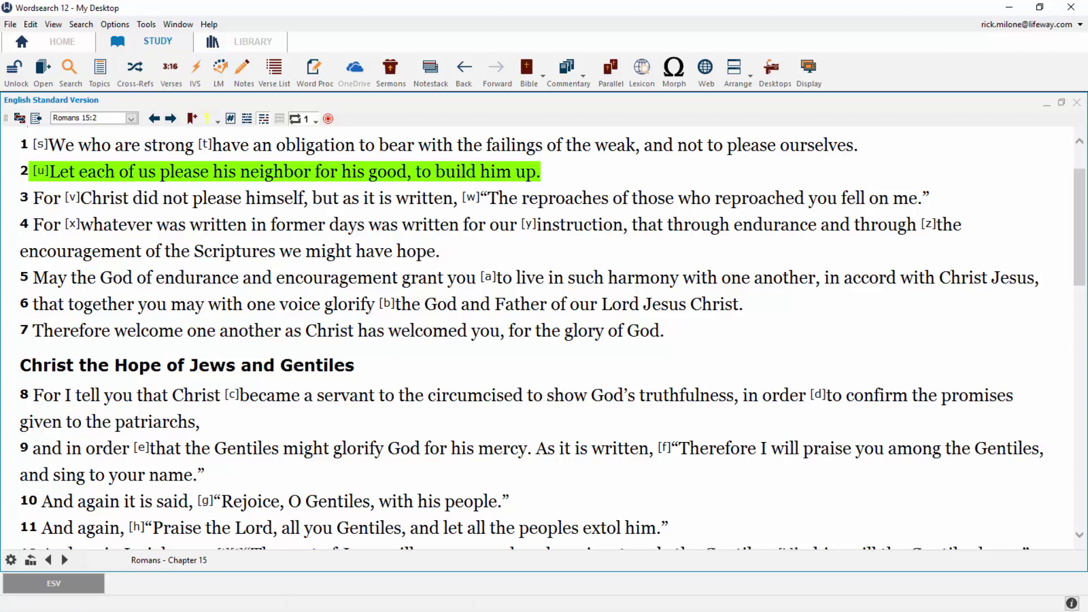
right_click(334, 284)
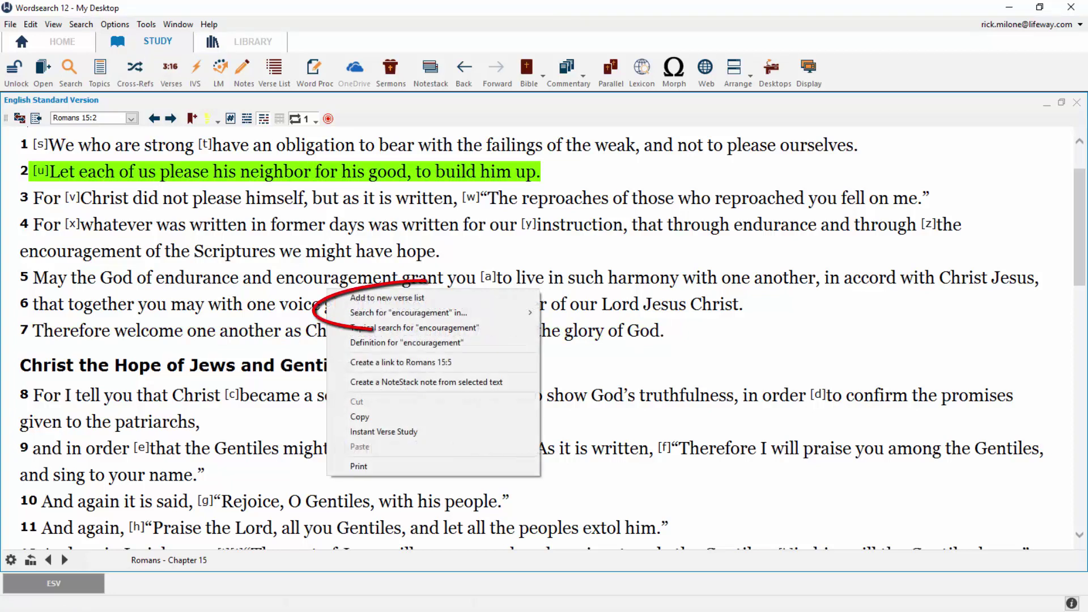
mouse_move(408, 313)
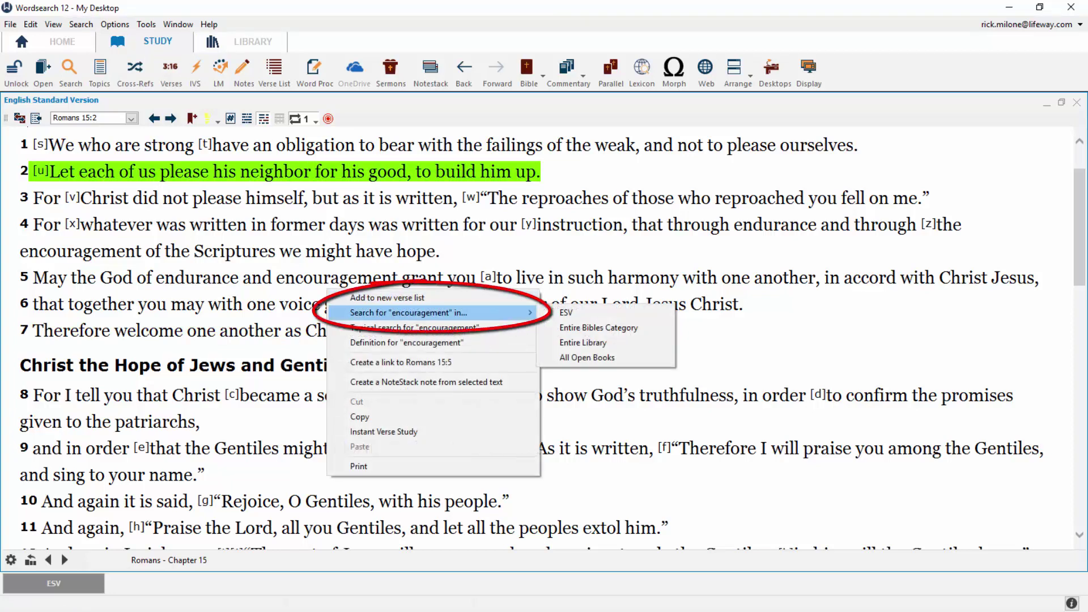
left_click(255, 227)
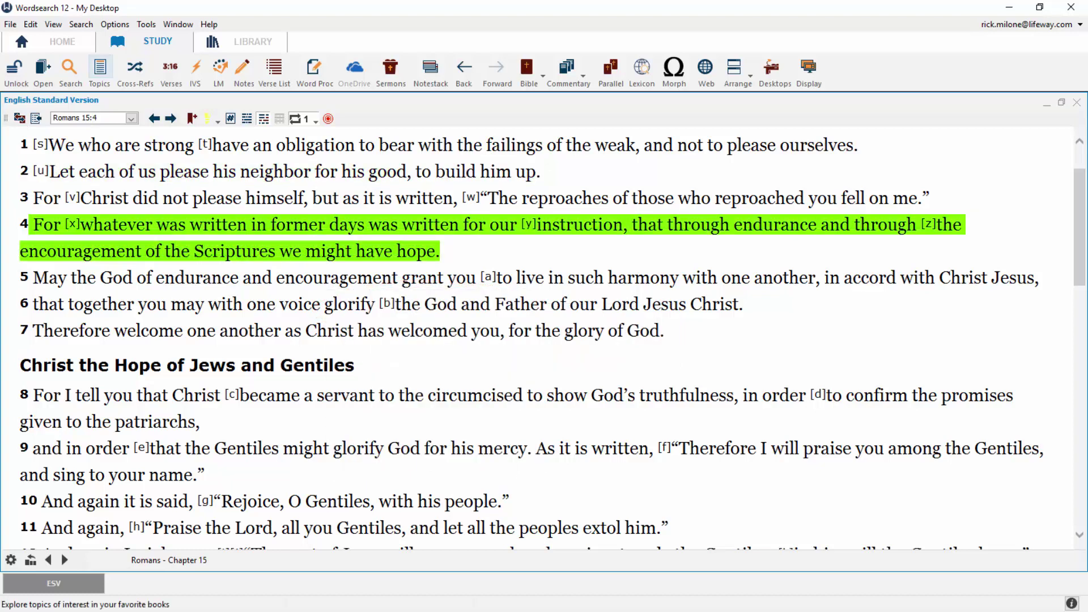
left_click(71, 70)
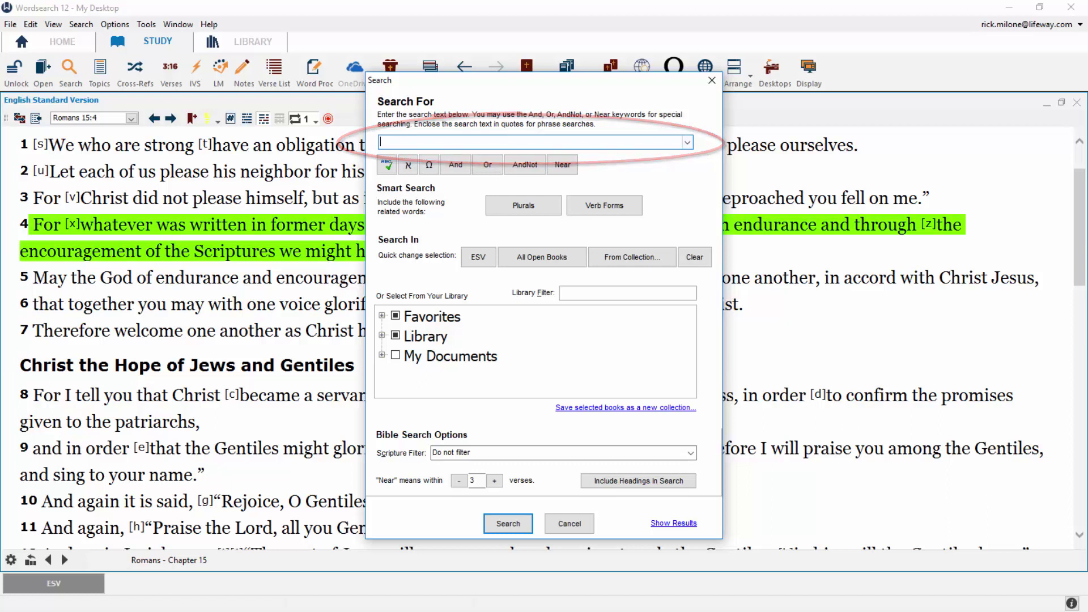
Check the search history, then insert 'nebuchadnezzar' into the search box via the Spelling Helper
left_click(687, 143)
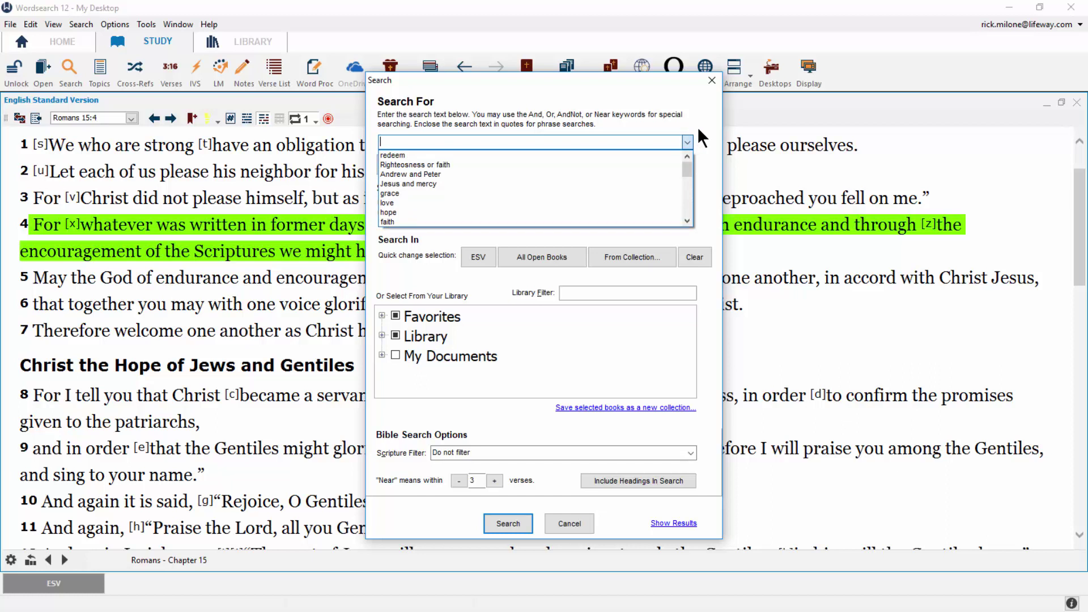
left_click(699, 129)
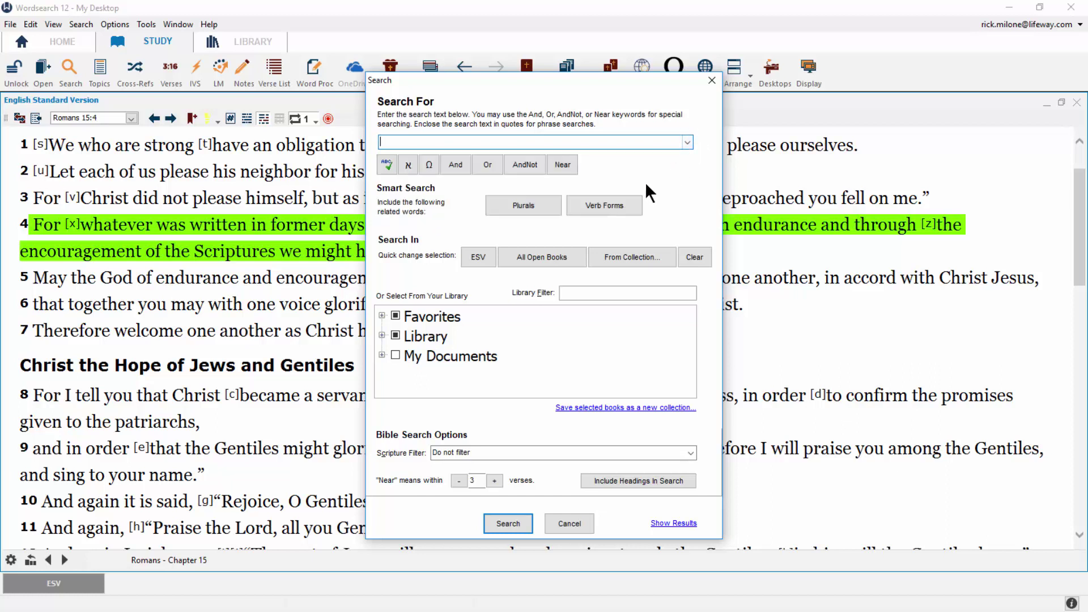
left_click(386, 167)
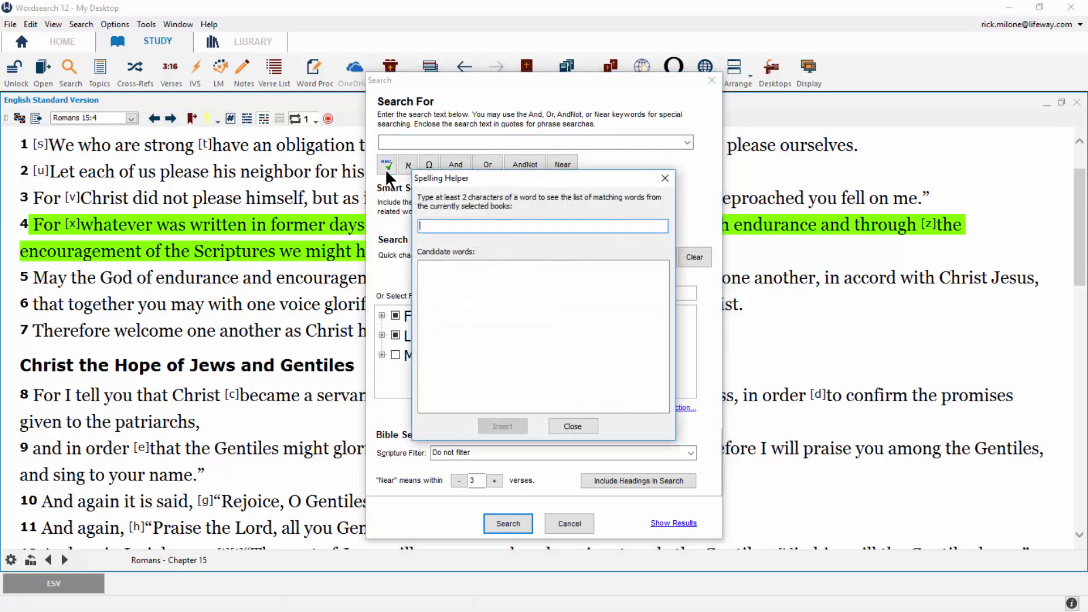
type("neb")
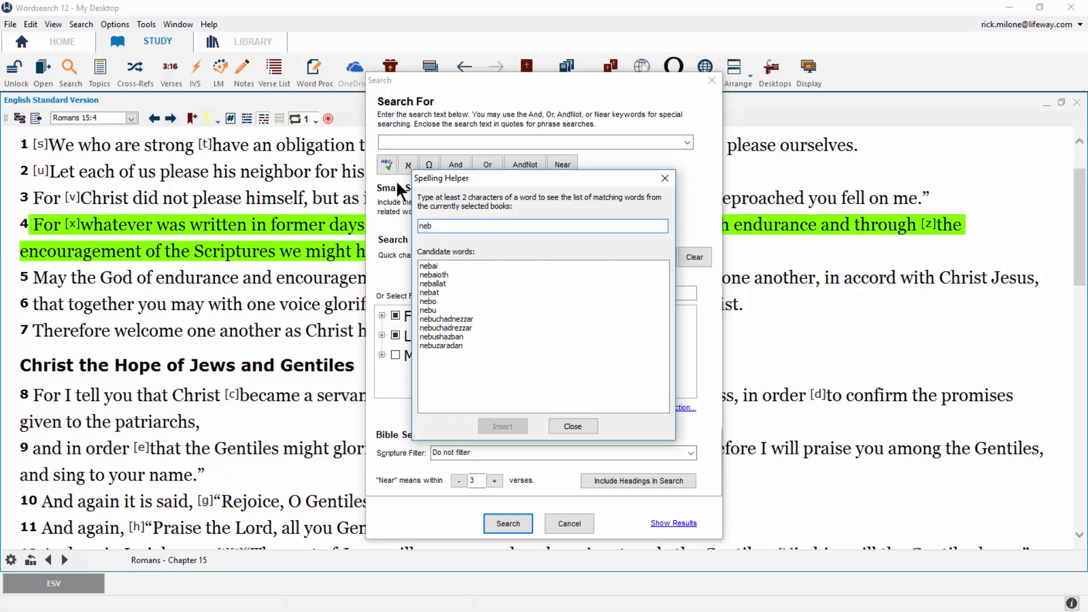
left_click(434, 319)
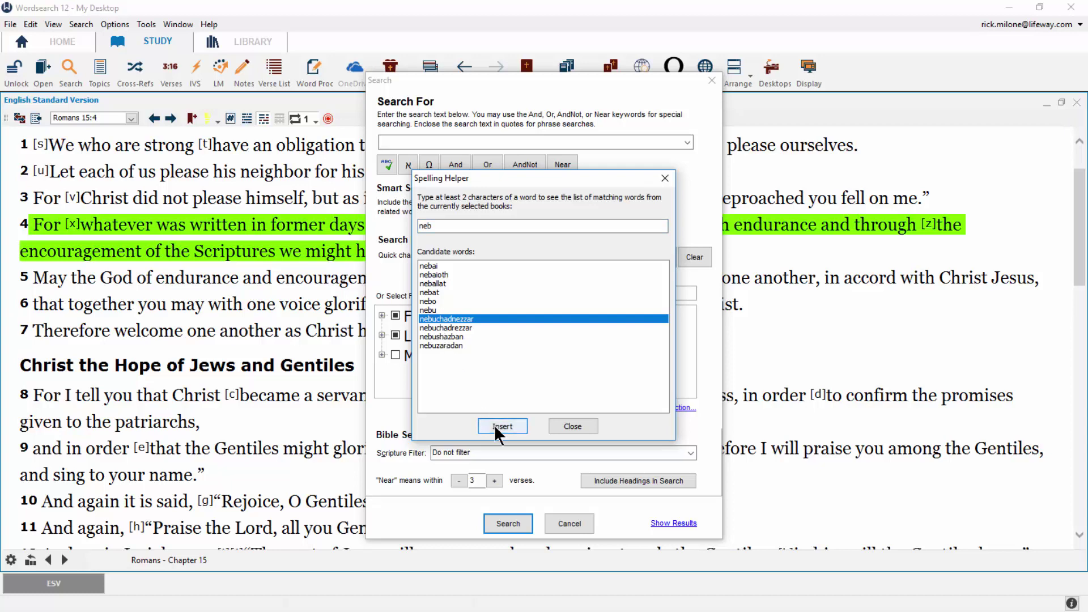
left_click(495, 426)
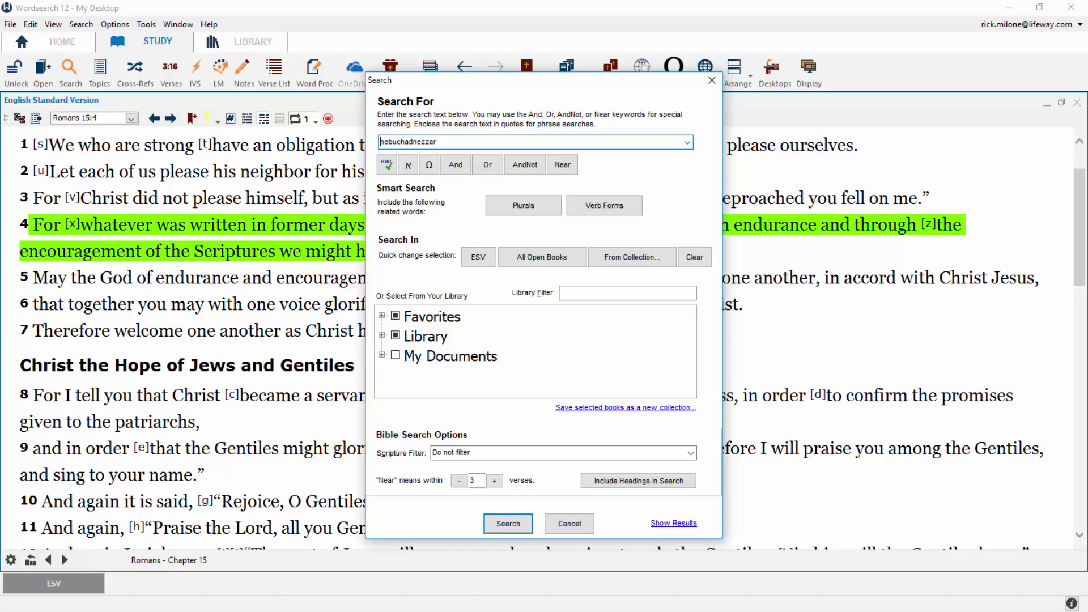
Toggle the Hebrew and Greek keyboards, then delete 'nebuchadnezzar' from the search box
left_click(407, 165)
left_click(430, 164)
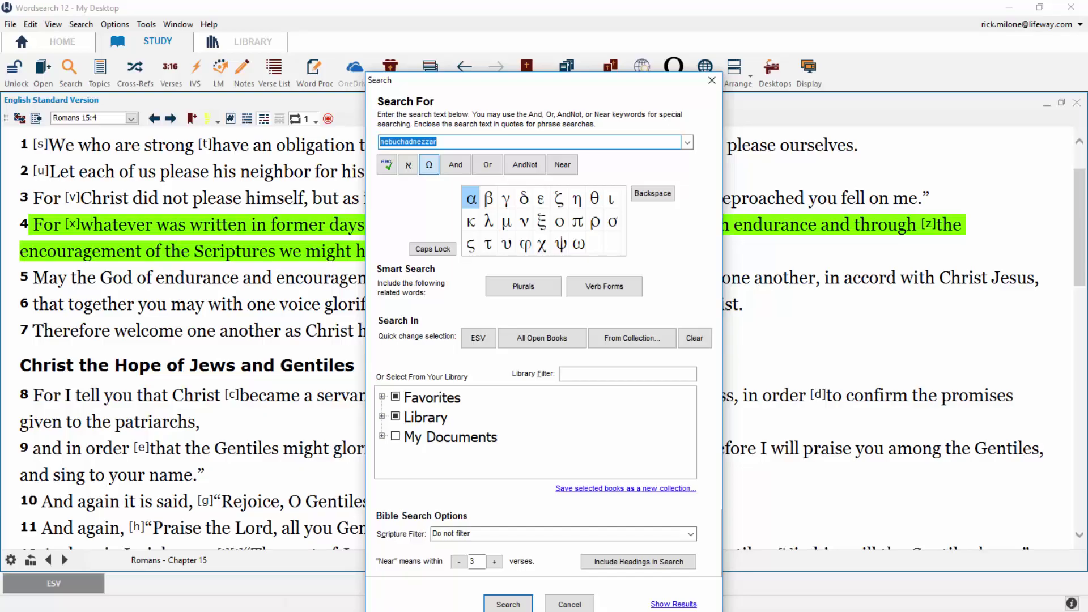
left_click(429, 165)
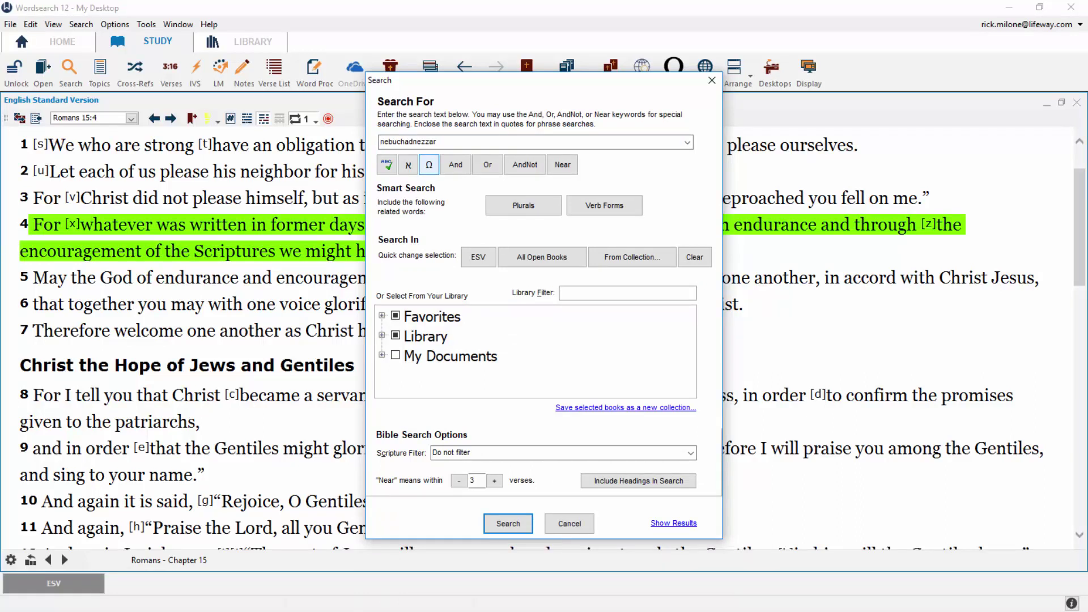
left_click(408, 141)
key("Delete")
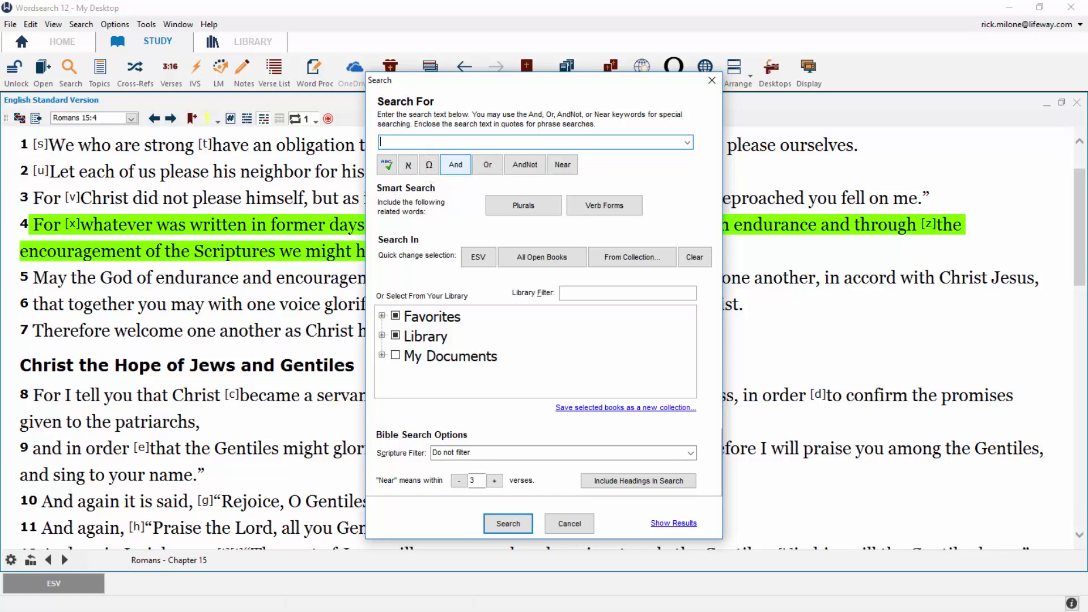
type("fish AND bird")
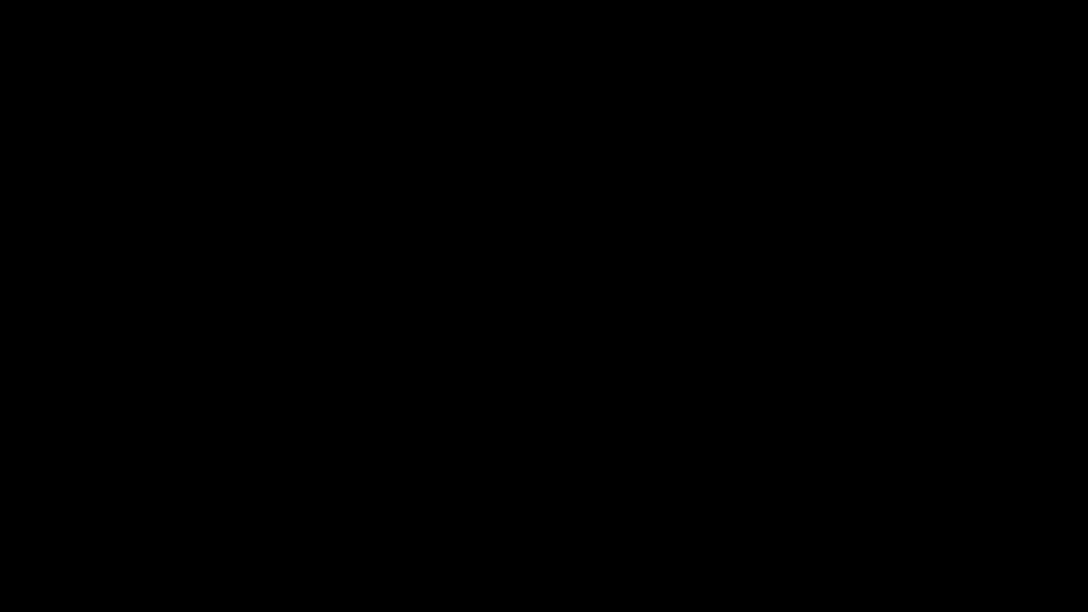
type("fish ANDN")
type("OT bird")
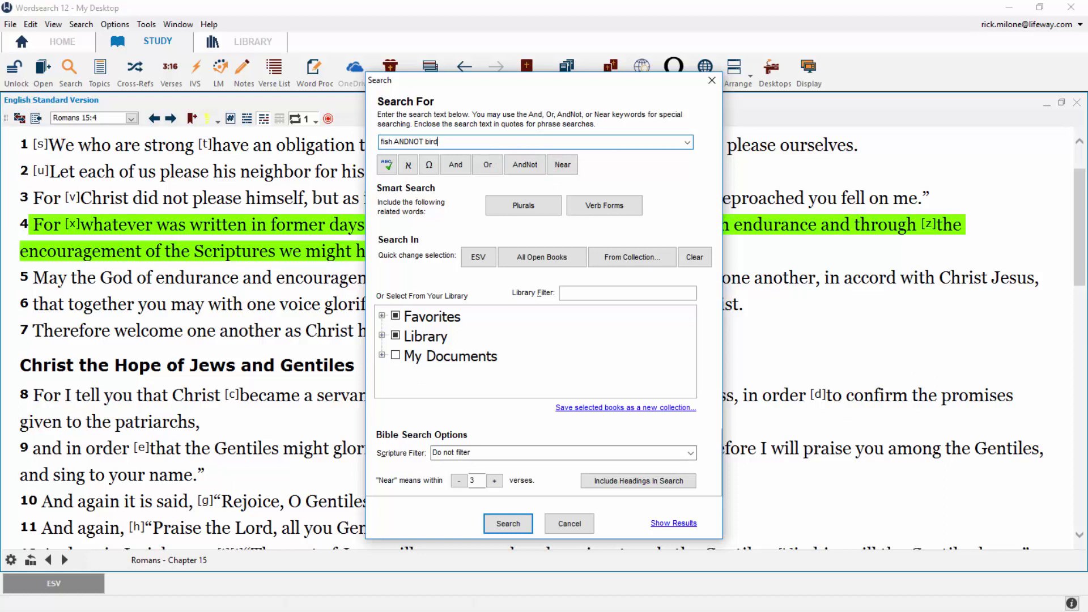
key("ctrl+a")
type("\"God so loved\"")
key("ctrl+a")
key("BackSpace")
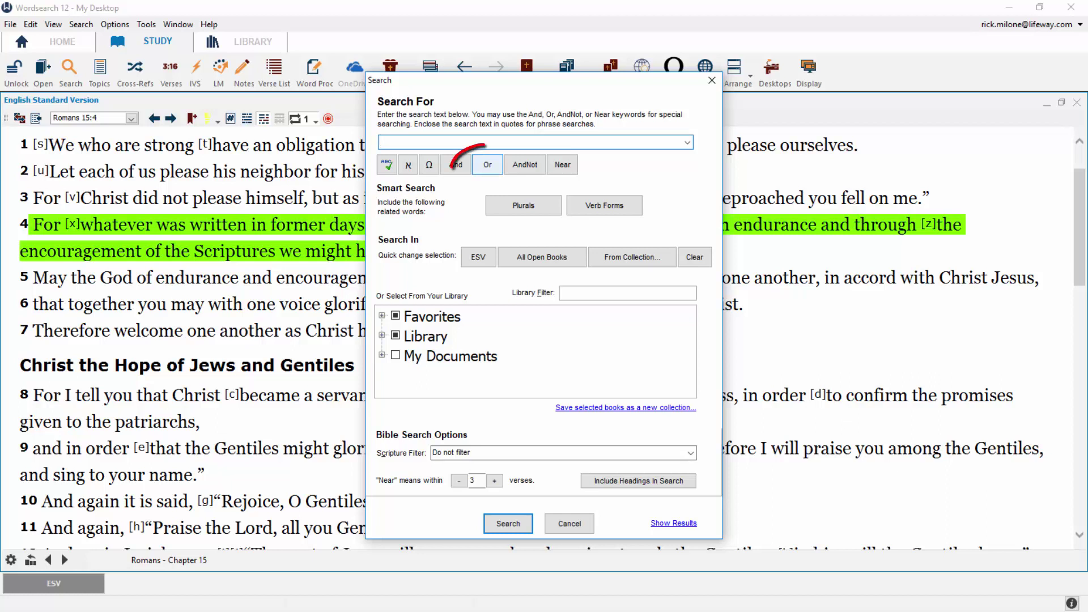
type("faith OR righte")
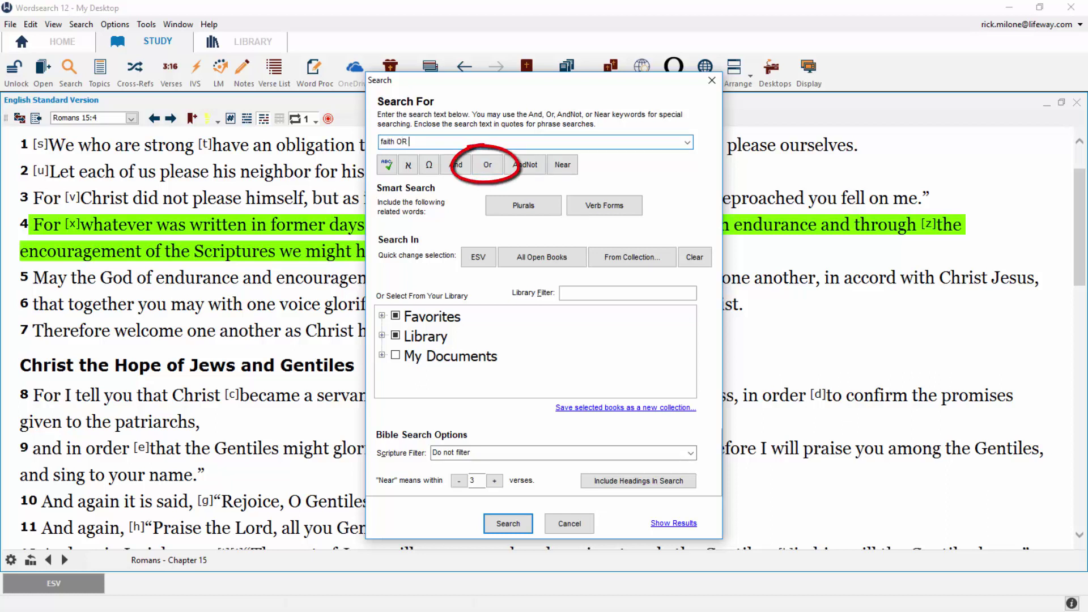
type("ousness")
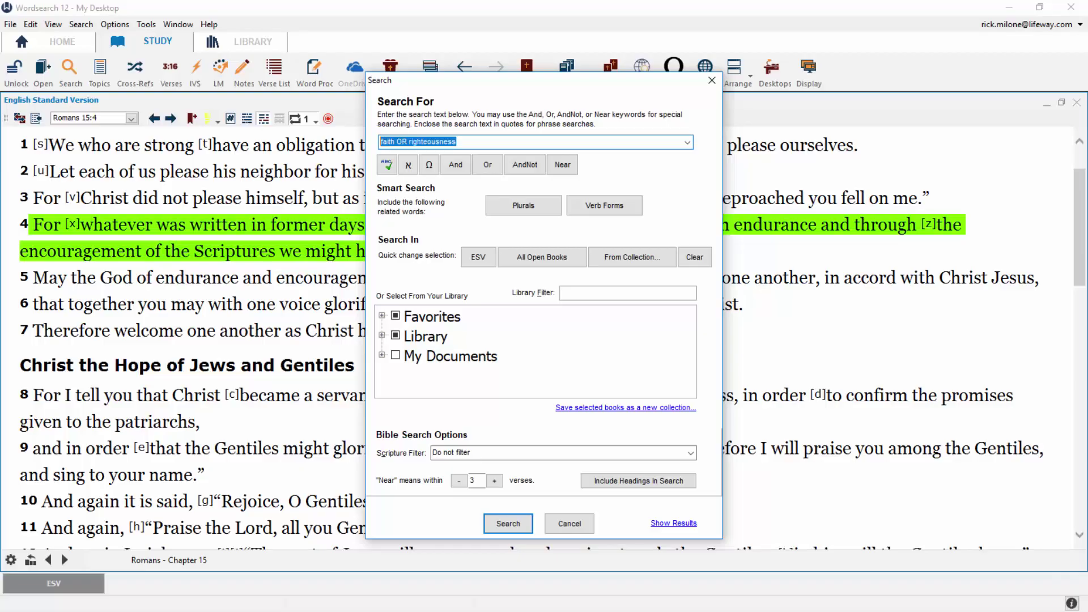
key("BackSpace")
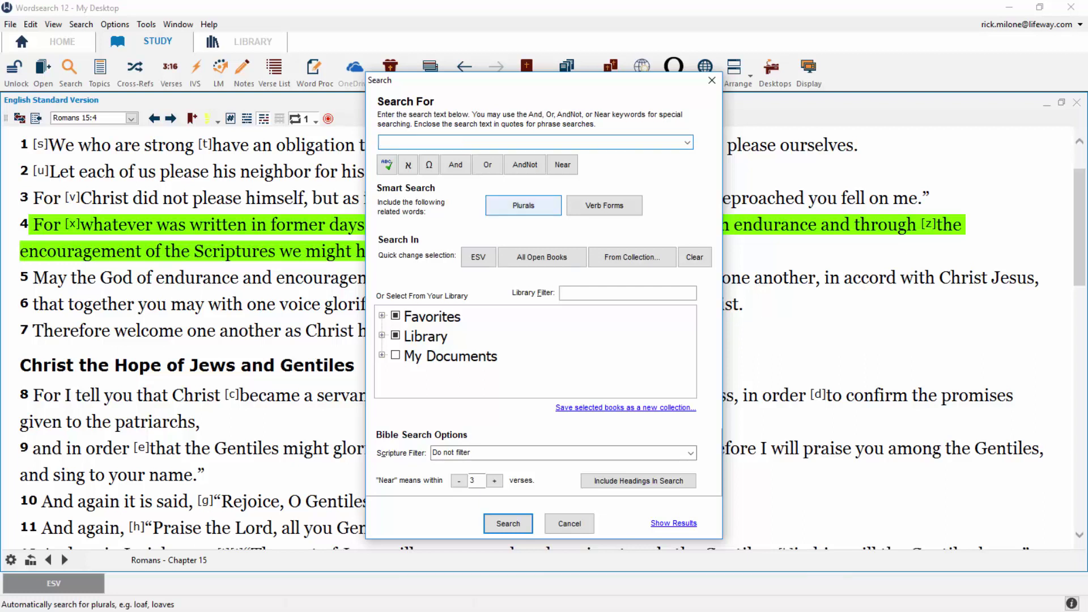
left_click(524, 205)
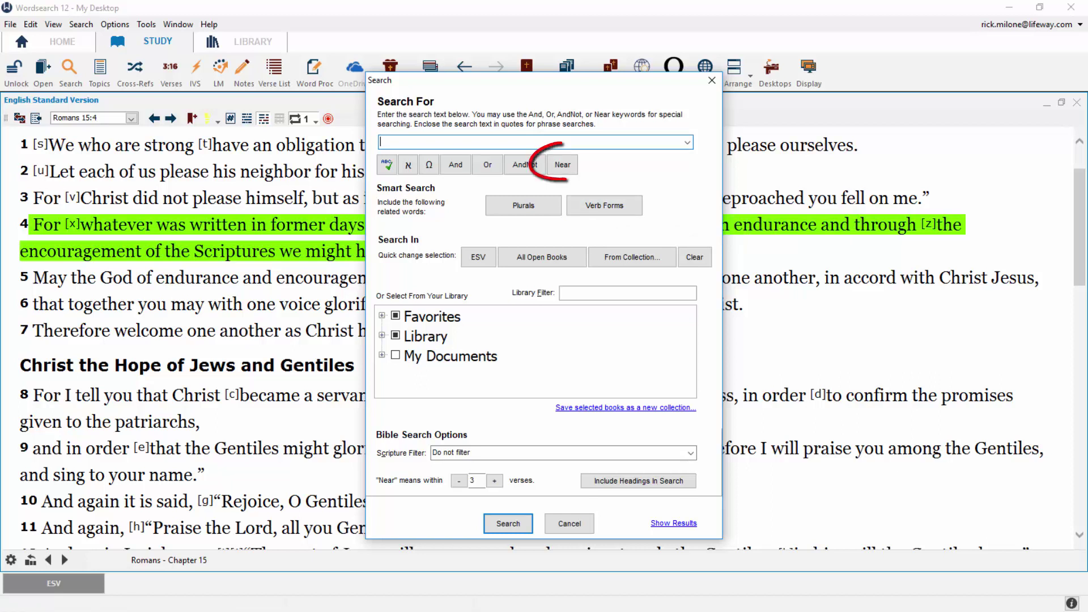
Enter the query 'Abraham NEAR righteousness' in the Search For box
type("Abraham ")
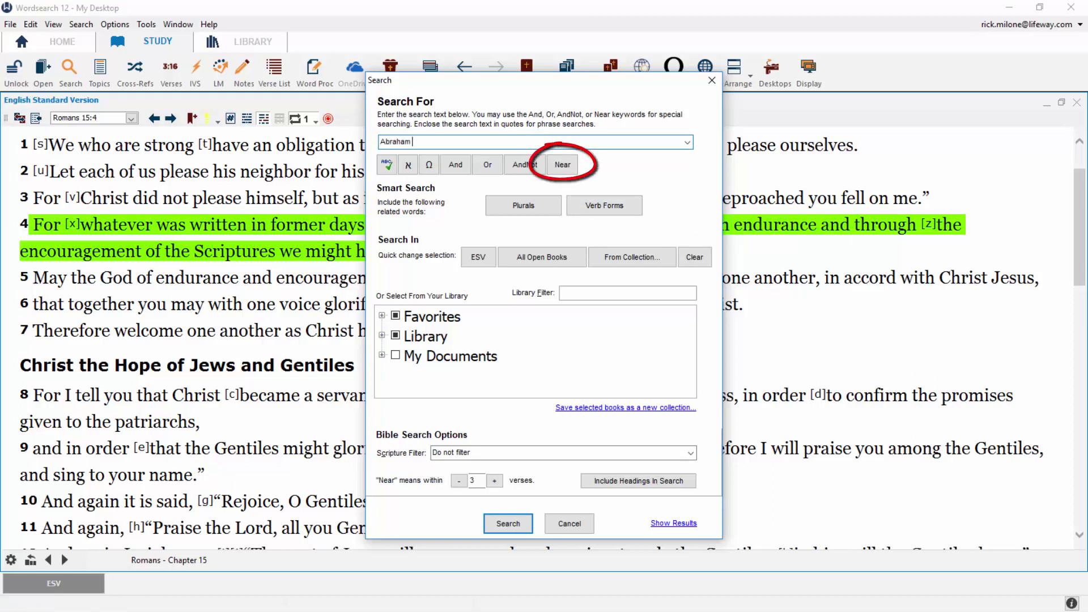
type("NEAR righteousness")
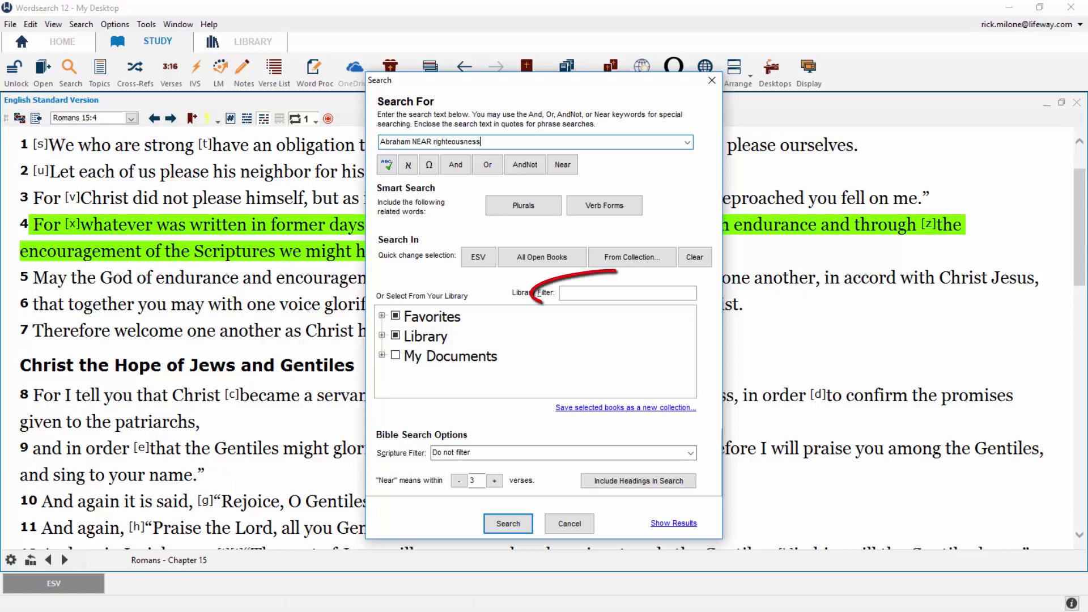
Run the Abraham NEAR righteousness search with Scripture Filter left at Do not filter
left_click(563, 293)
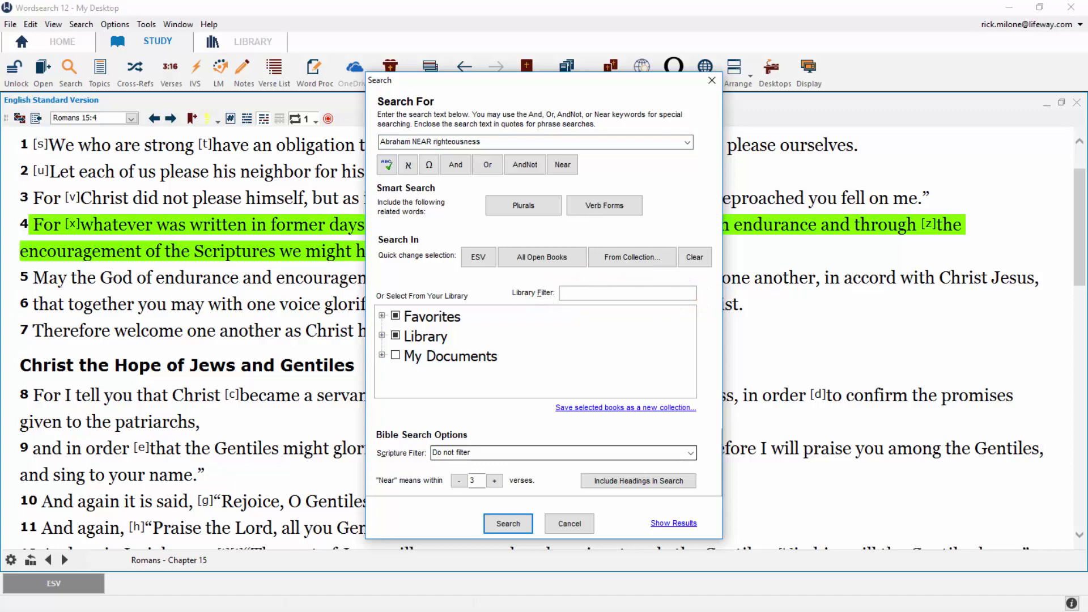
left_click(691, 453)
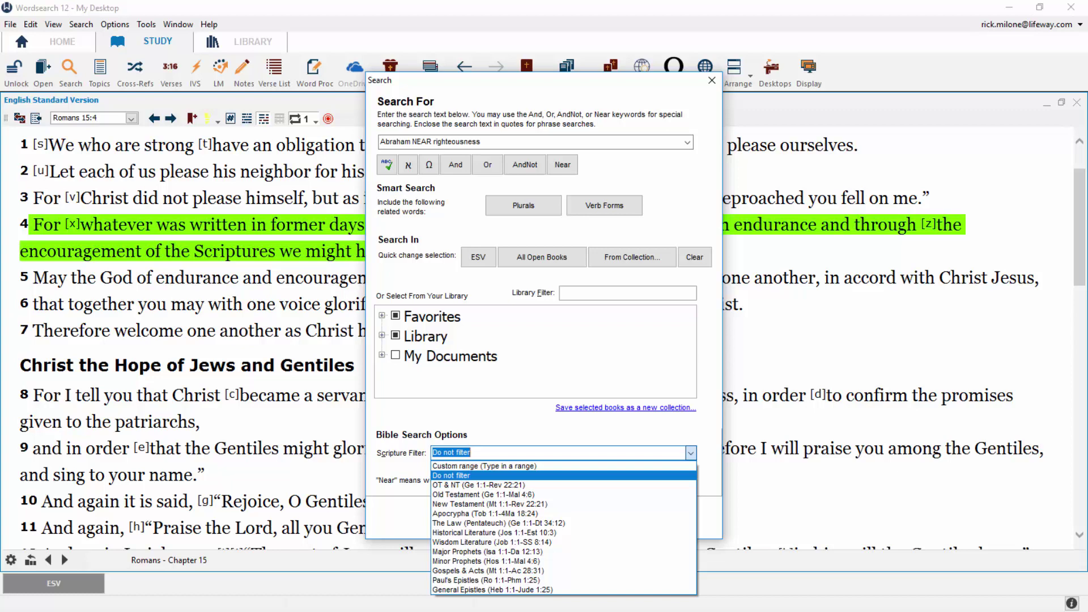
key("Escape")
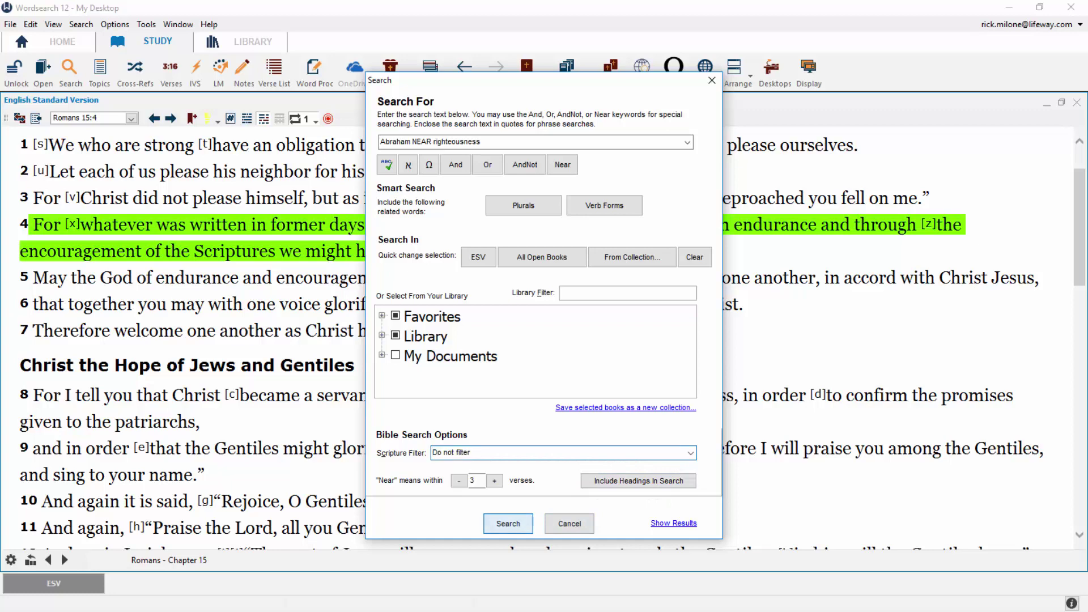
key("Return")
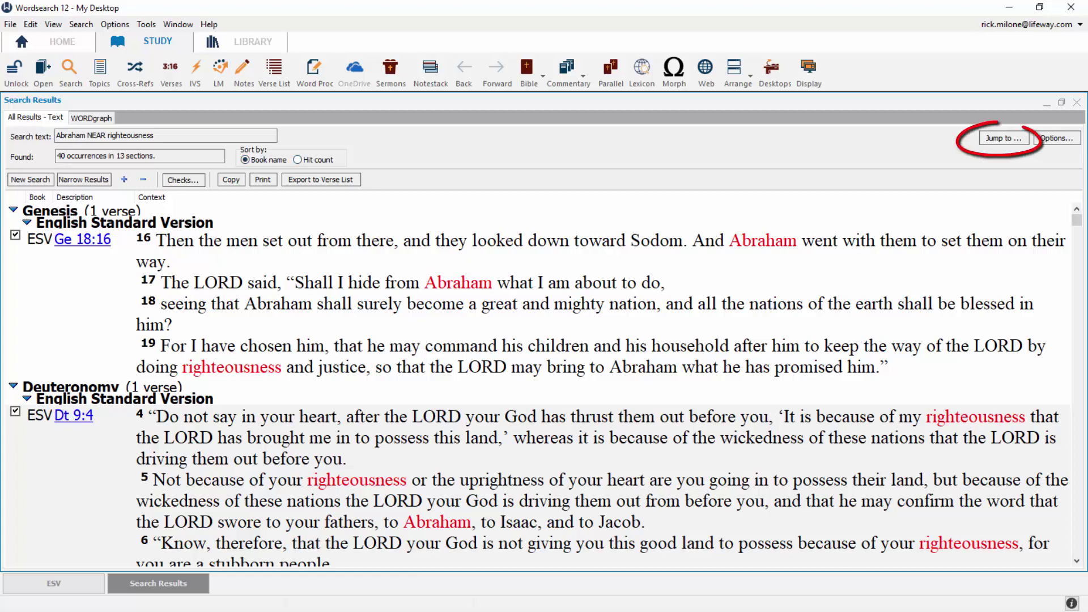
Jump the search results to the James passages using the Bibles book list
left_click(1004, 137)
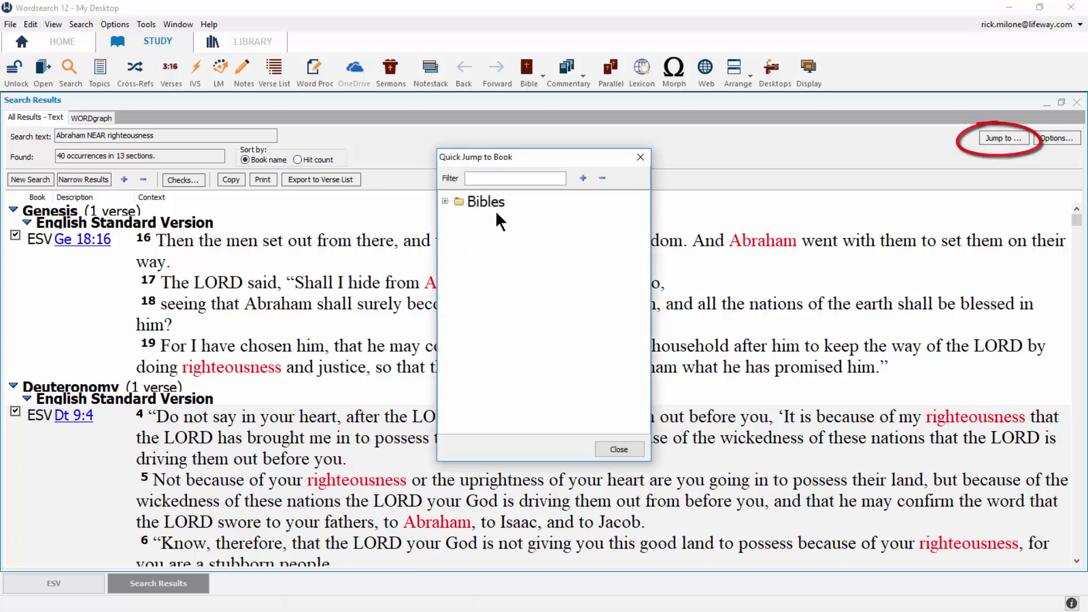
left_click(445, 201)
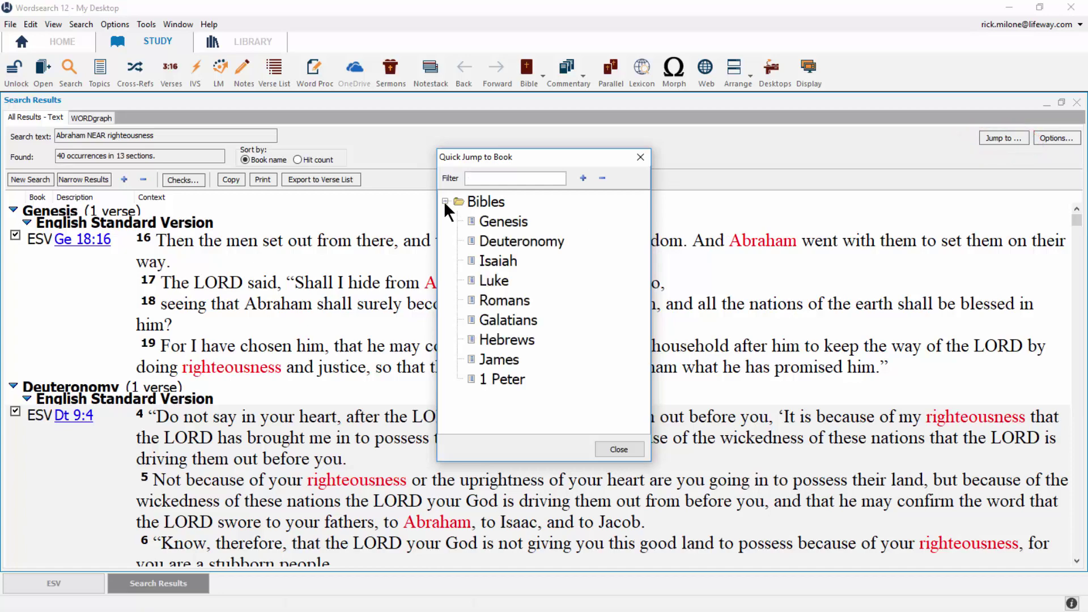
left_click(483, 357)
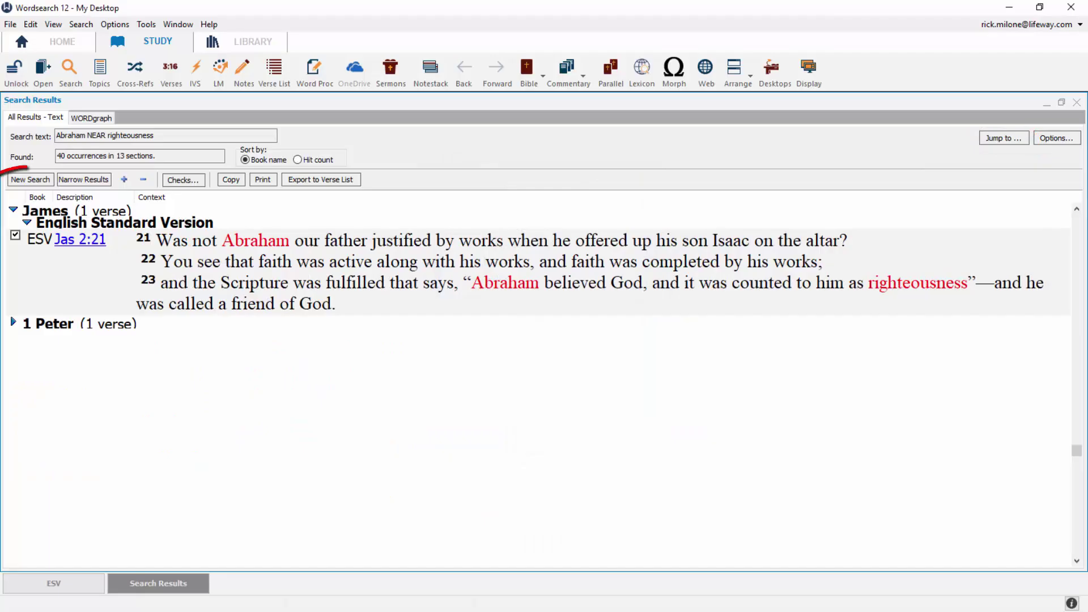
Cancel the New Search and Narrow Results prompts, then expand every book group
left_click(30, 179)
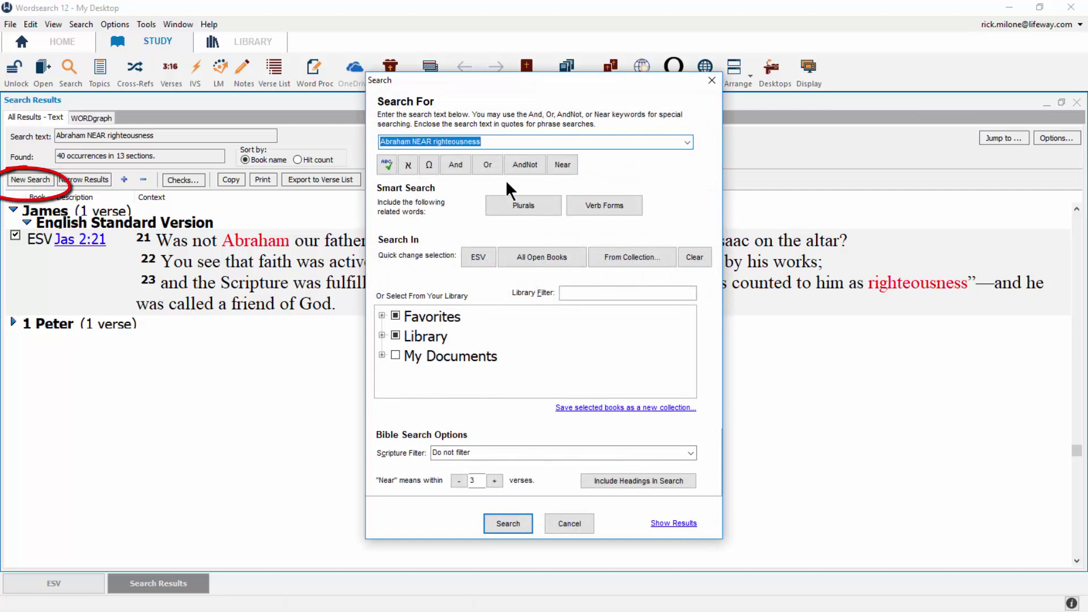
left_click(569, 523)
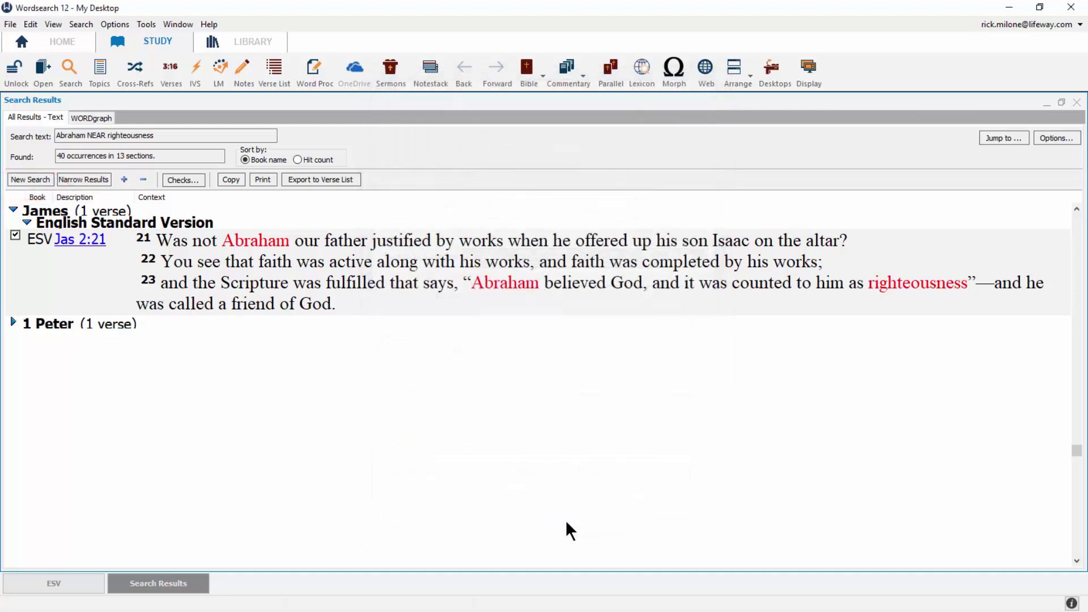
left_click(93, 181)
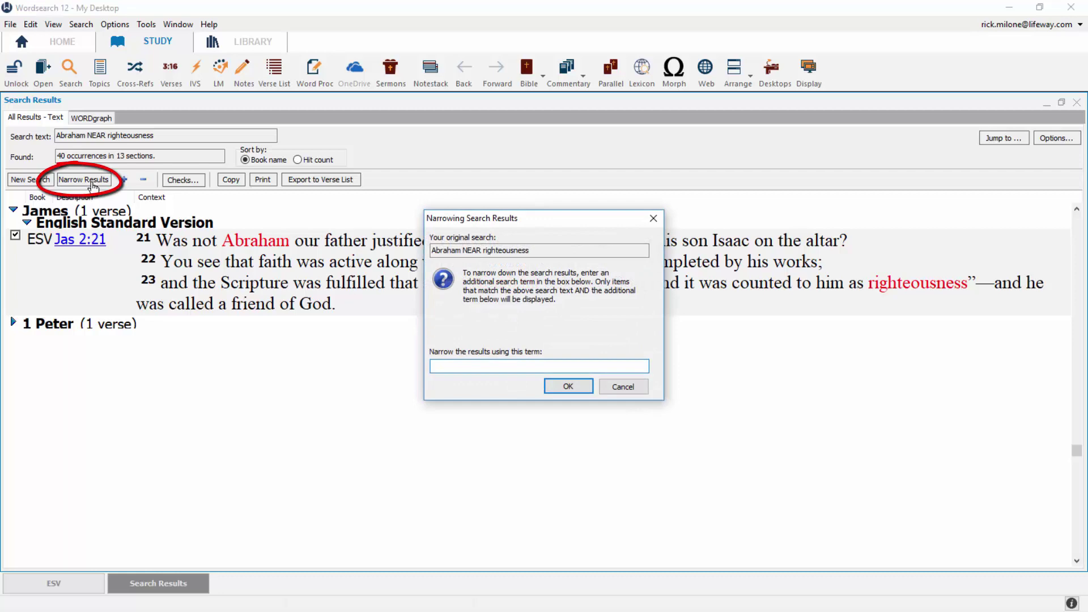
left_click(622, 388)
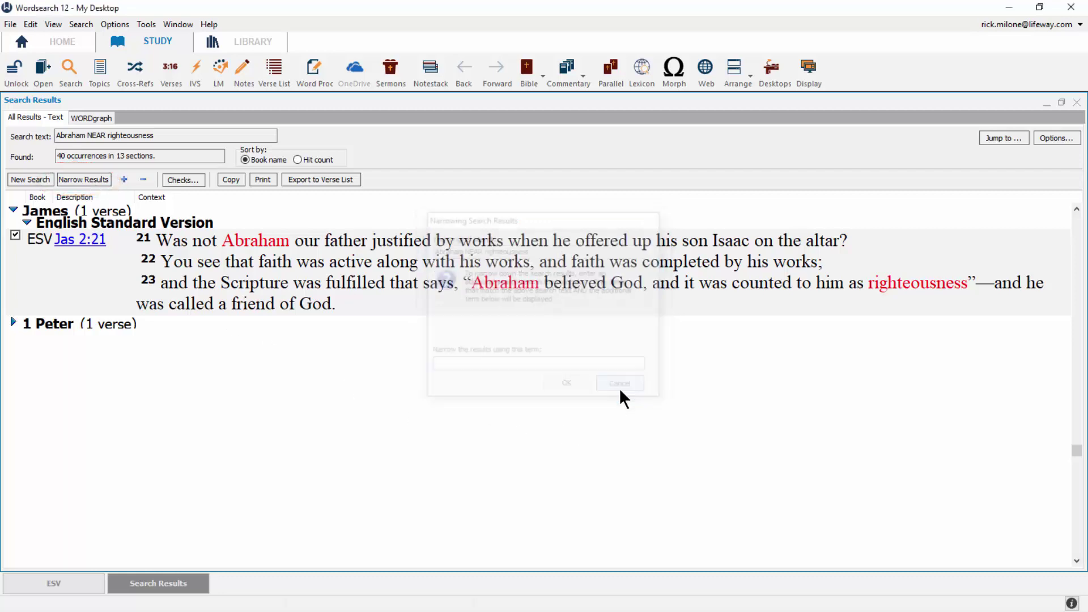
left_click(126, 181)
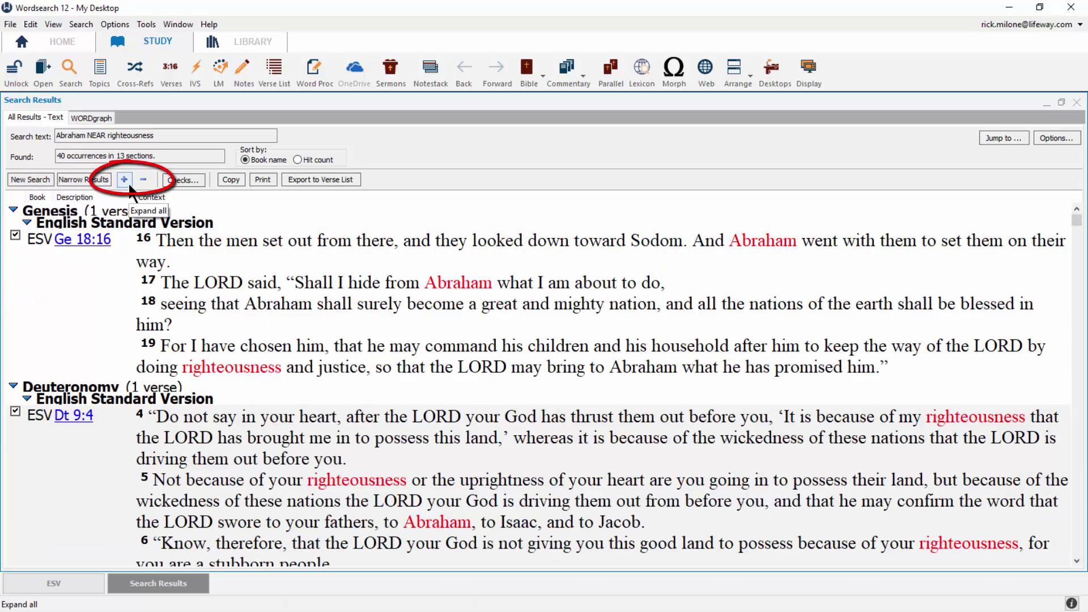
Collapse and re-expand all results, then invert the check marks
left_click(143, 180)
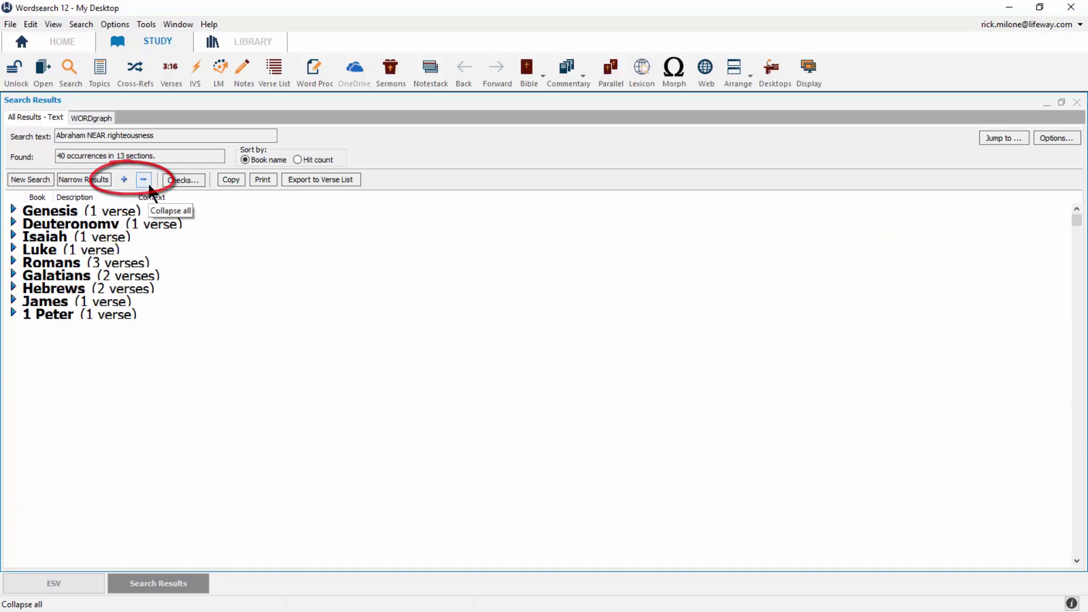
left_click(124, 180)
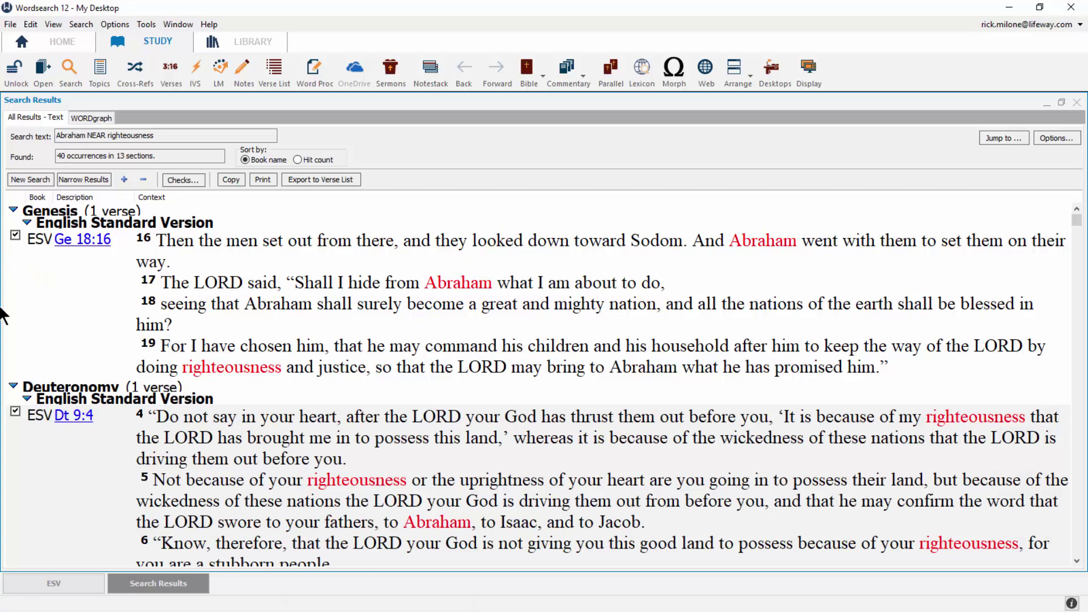
left_click(194, 180)
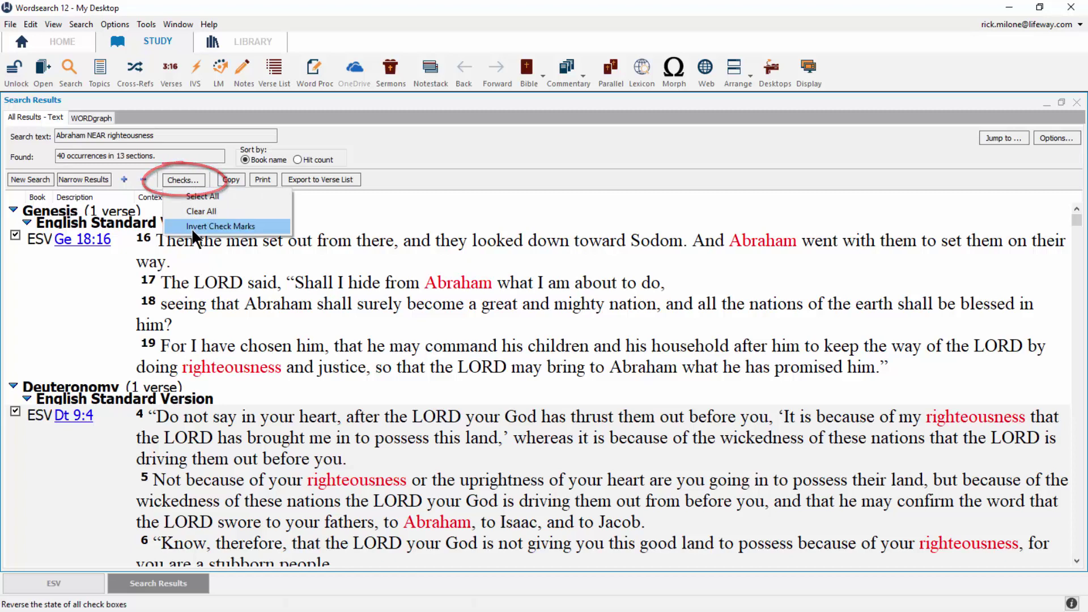
left_click(343, 225)
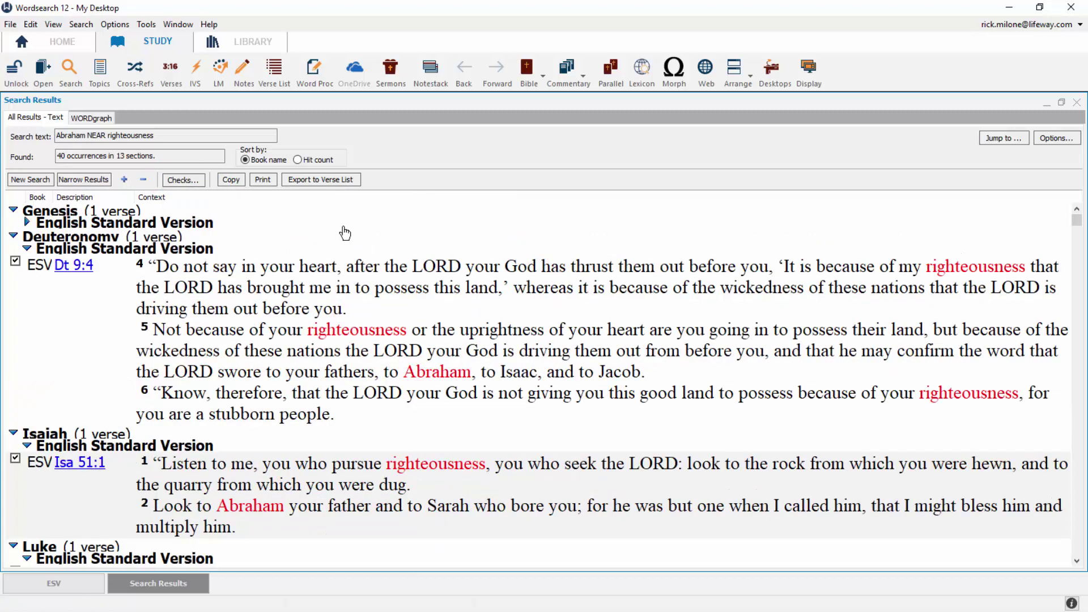
Uncheck Dt 9:4 and Isa 51:1, then go to the Home page
left_click(15, 263)
left_click(15, 458)
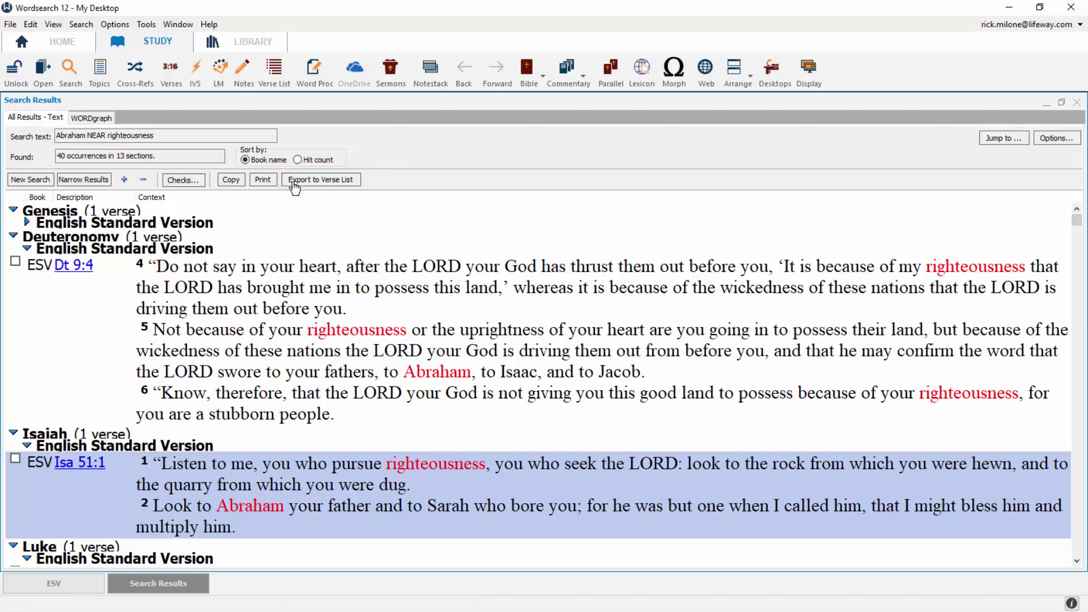
left_click(62, 45)
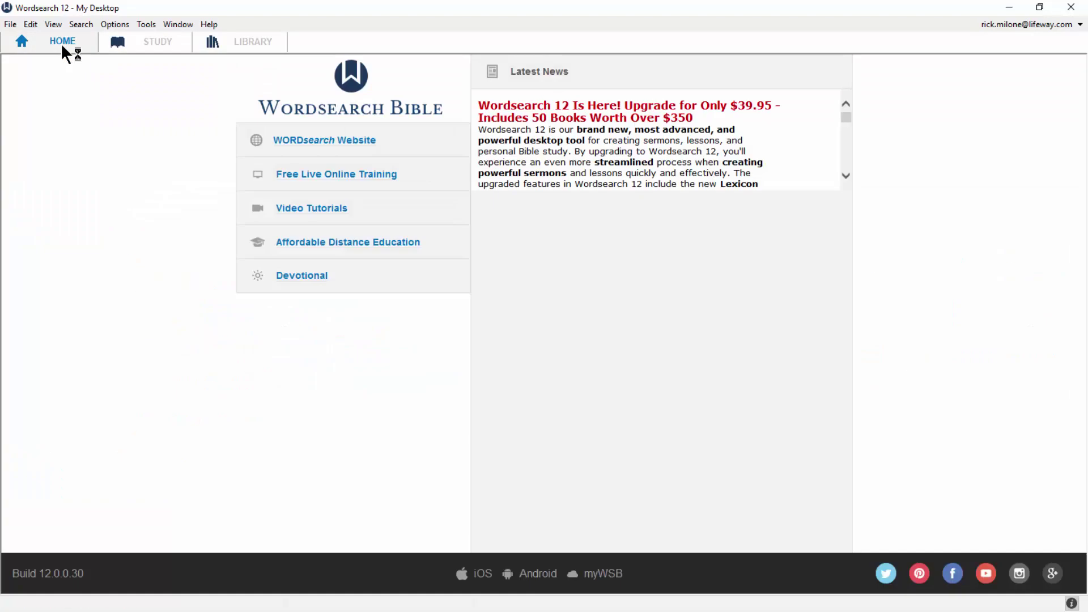